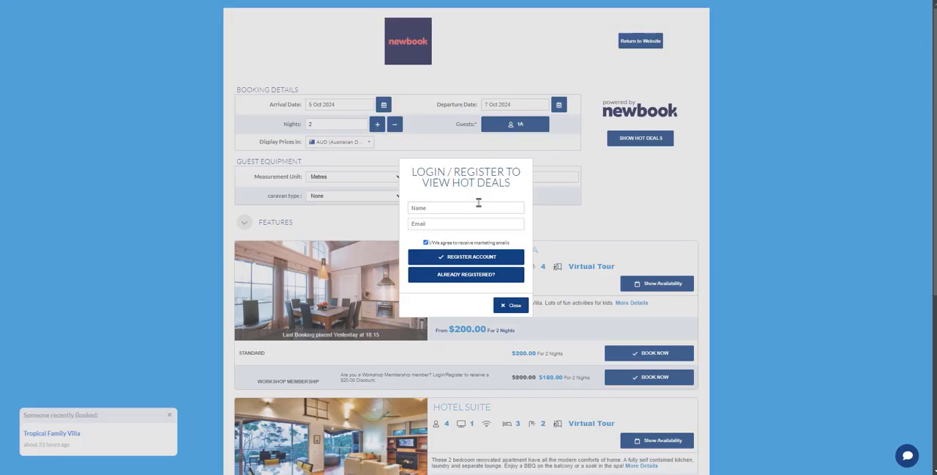
Step: Register an account for the hot deals with the guest's full name and email address
left_click(461, 208)
left_click(454, 223)
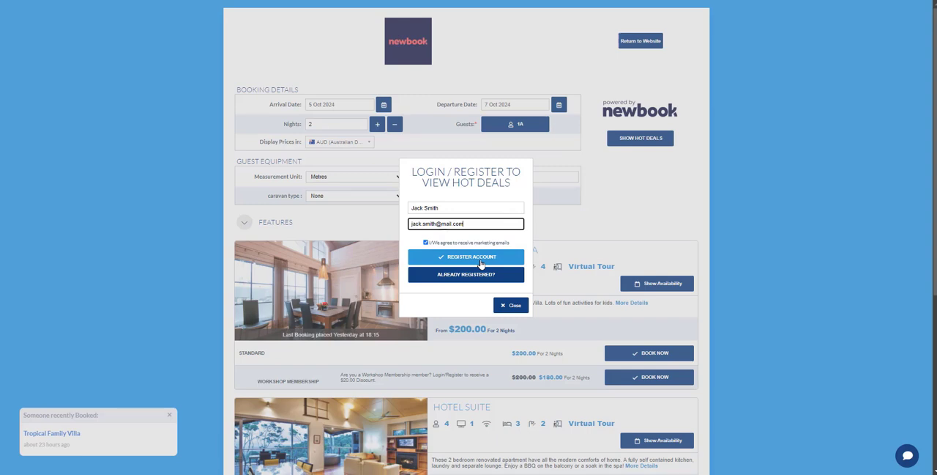
left_click(481, 263)
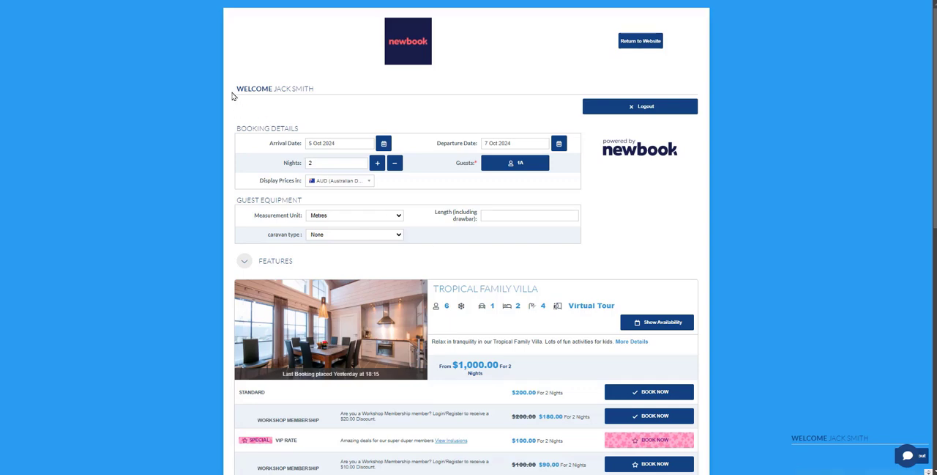
left_click_drag(232, 96, 324, 94)
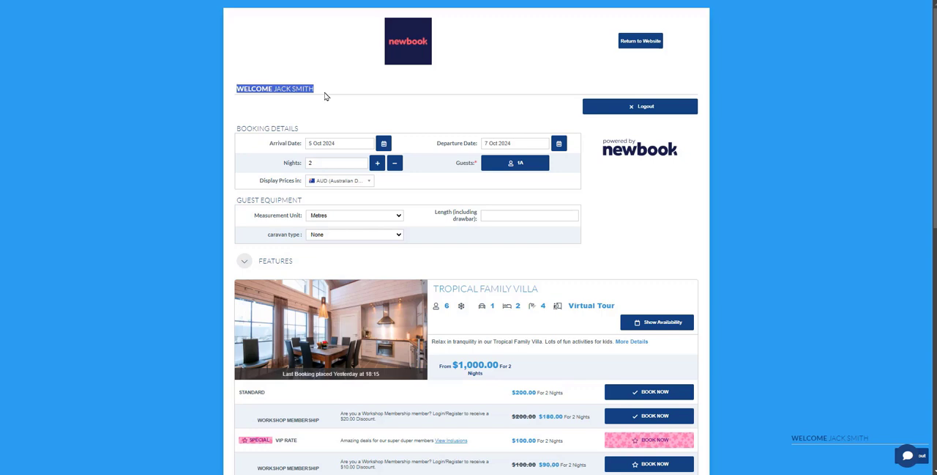
left_click(326, 96)
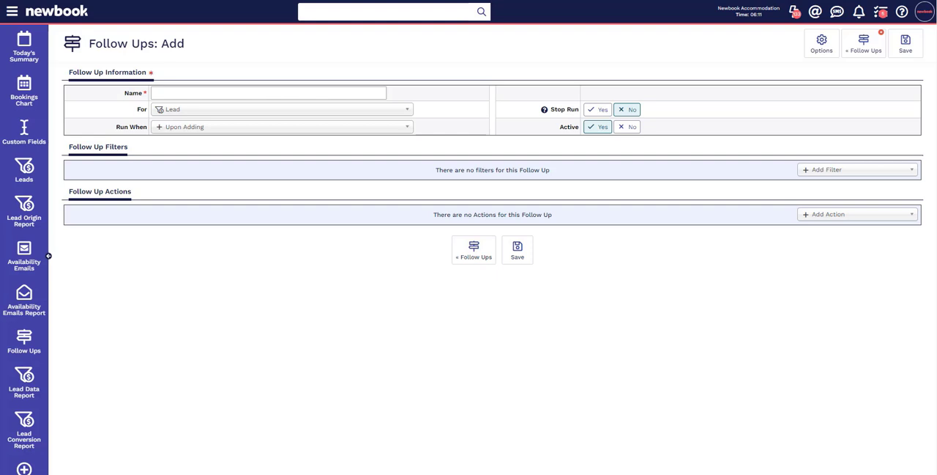
Step: Name the follow up Abandoned Cart Email, set it for Availability Emails and run it Upon Availability Email Follow Up Date
left_click(195, 93)
type("Abandoned Cart Email")
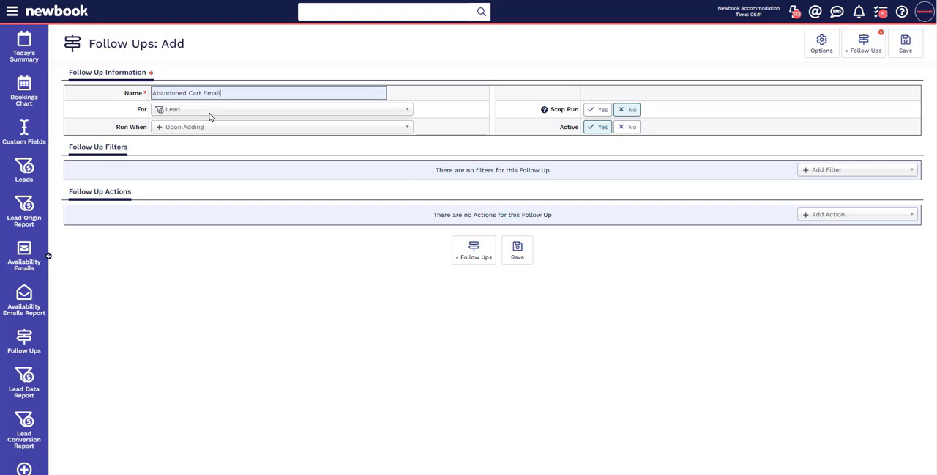
left_click(210, 117)
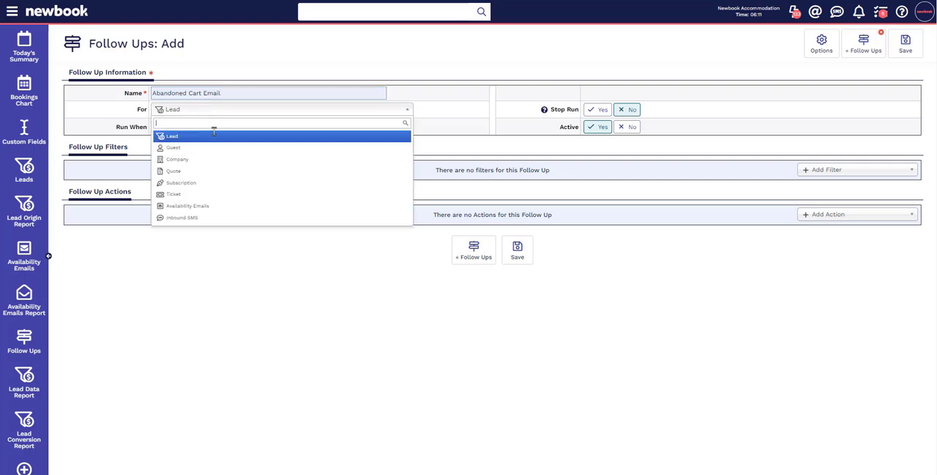
left_click(216, 206)
left_click(217, 129)
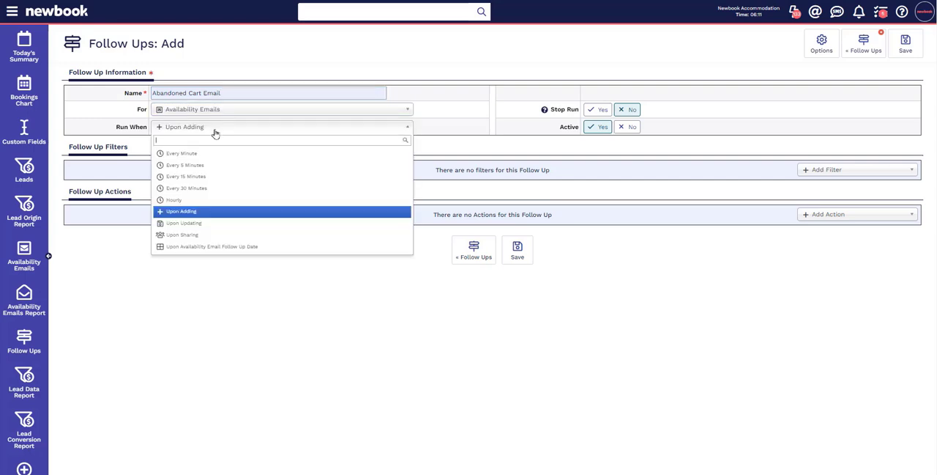
left_click(224, 249)
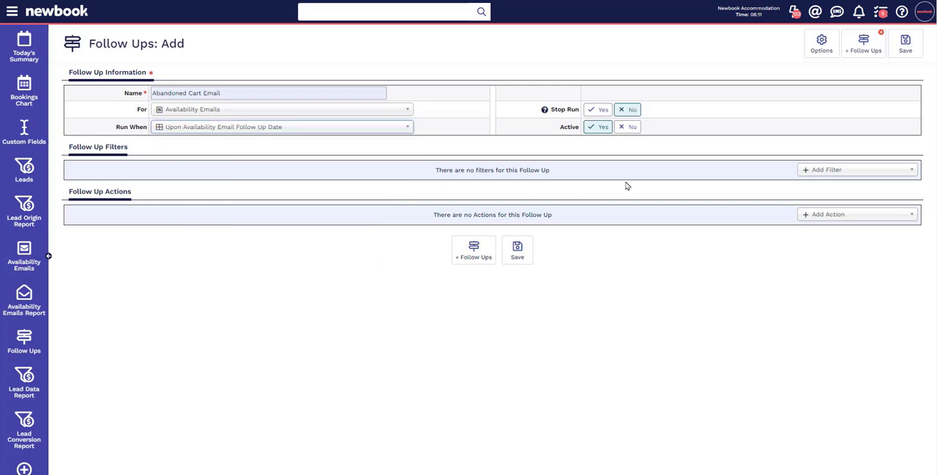
Step: Add a follow up filter on Type Equal To Cart
left_click(827, 169)
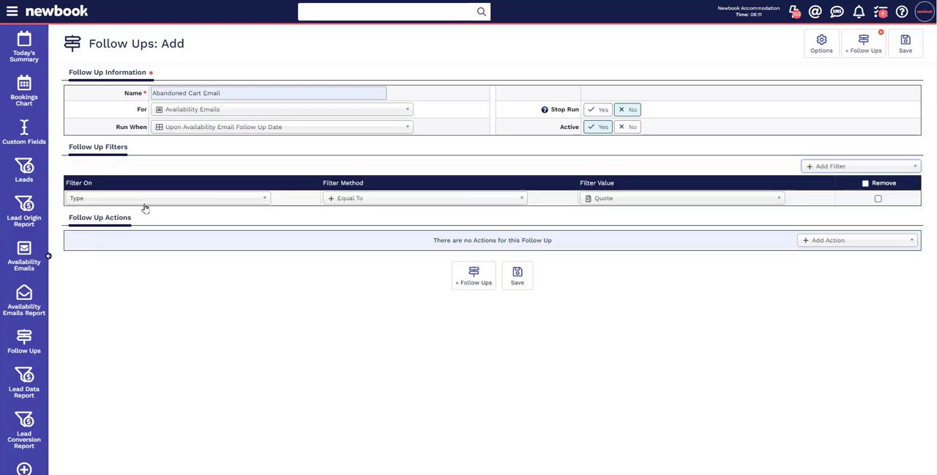
left_click(612, 203)
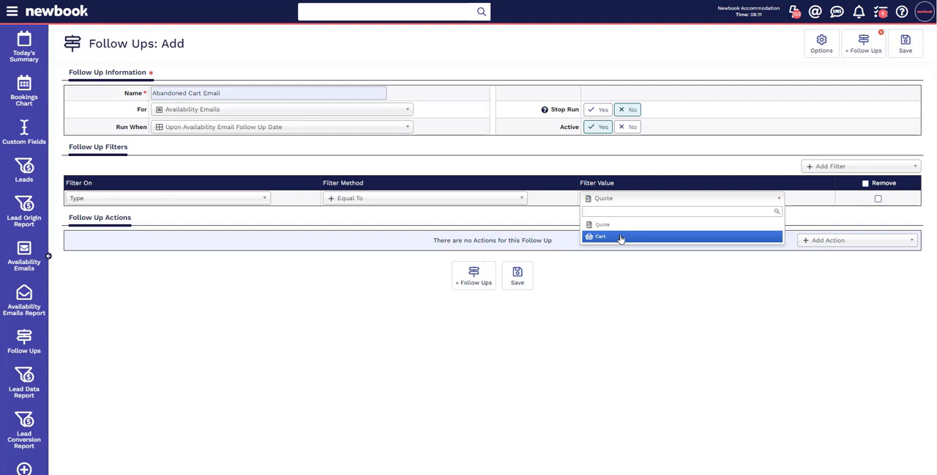
left_click(620, 237)
Step: Add an Email Availability Emails action using the Abandoned Cart Follow Up template and the Instance Sales Email address
left_click(830, 242)
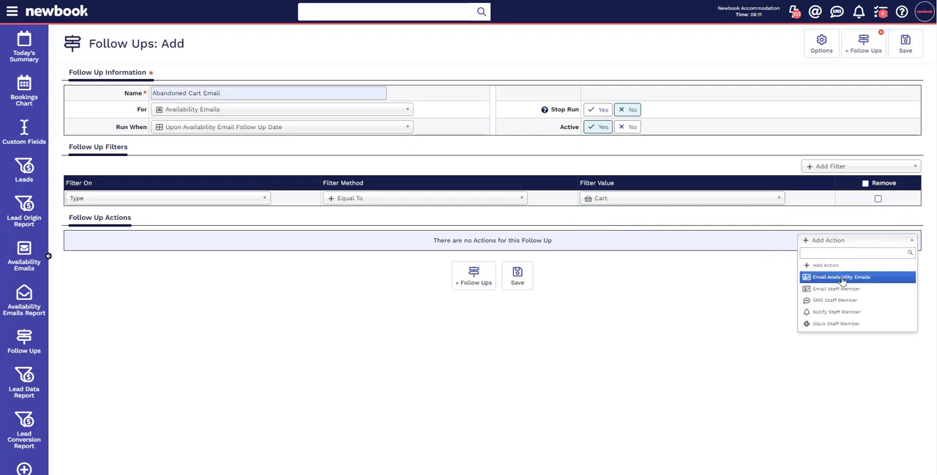
left_click(842, 277)
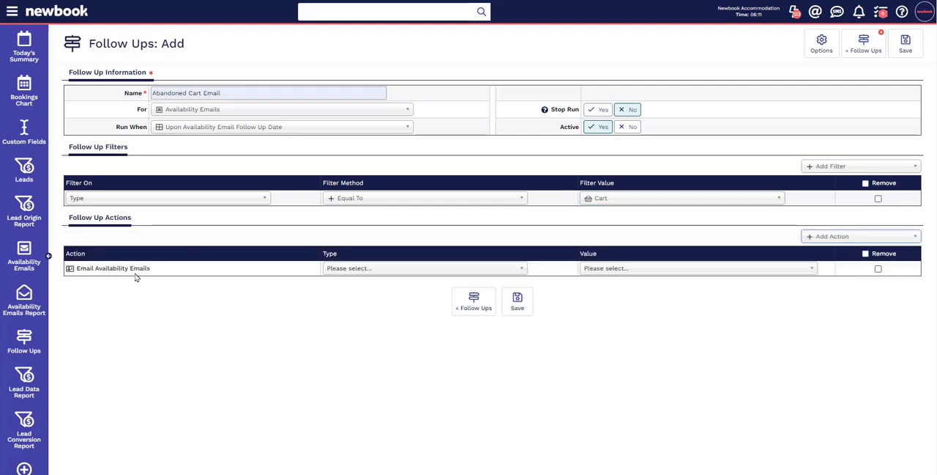
left_click(345, 269)
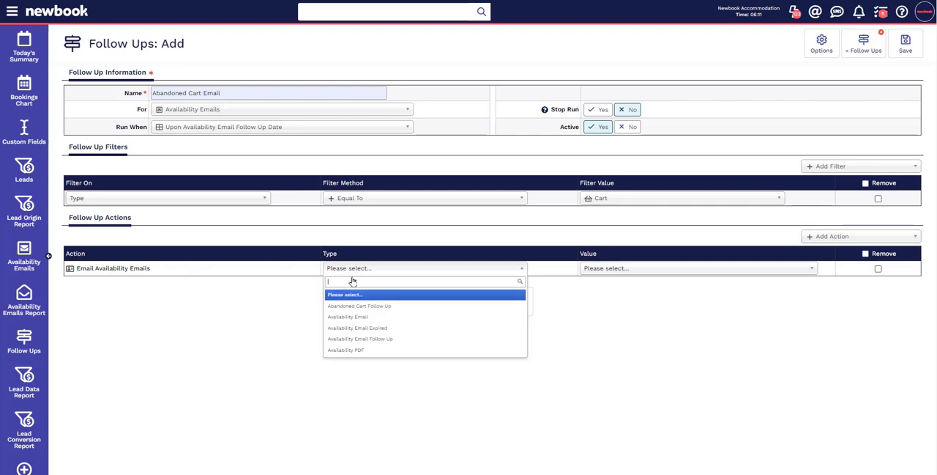
left_click(367, 305)
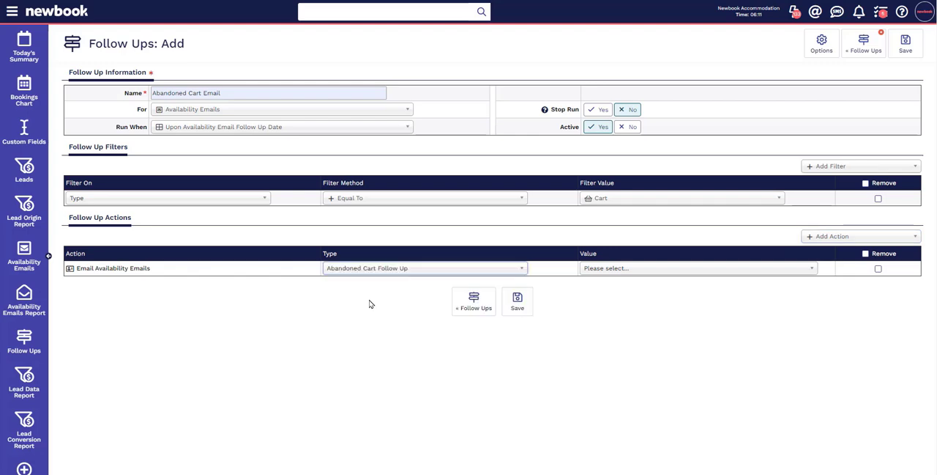
left_click(635, 270)
left_click(639, 307)
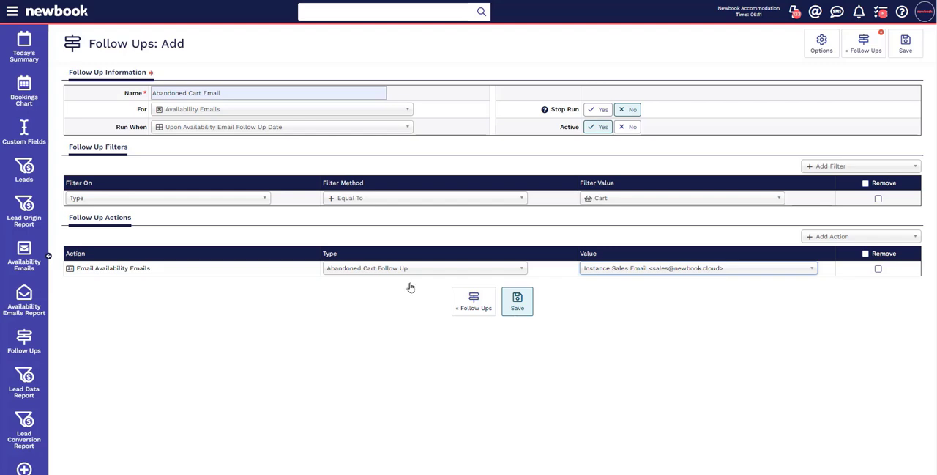
Step: Search the navigation for "availability emails report" and open the Availability Emails Report
left_click(12, 13)
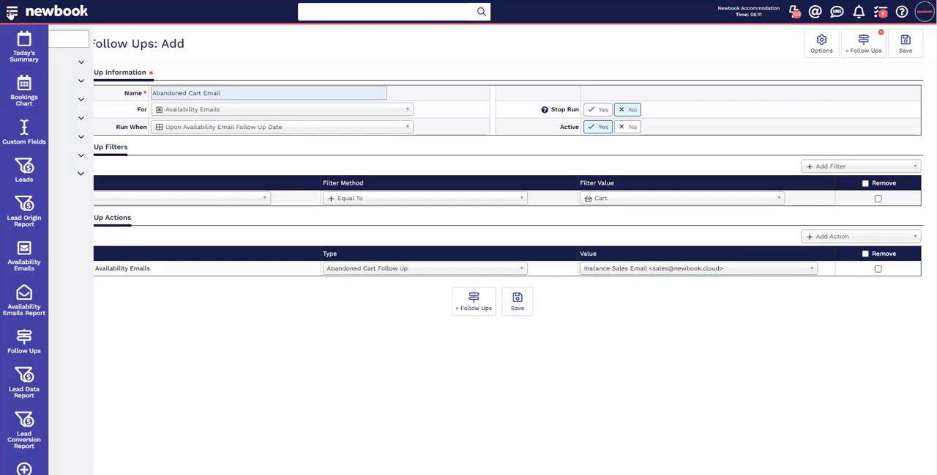
type("availability emails report")
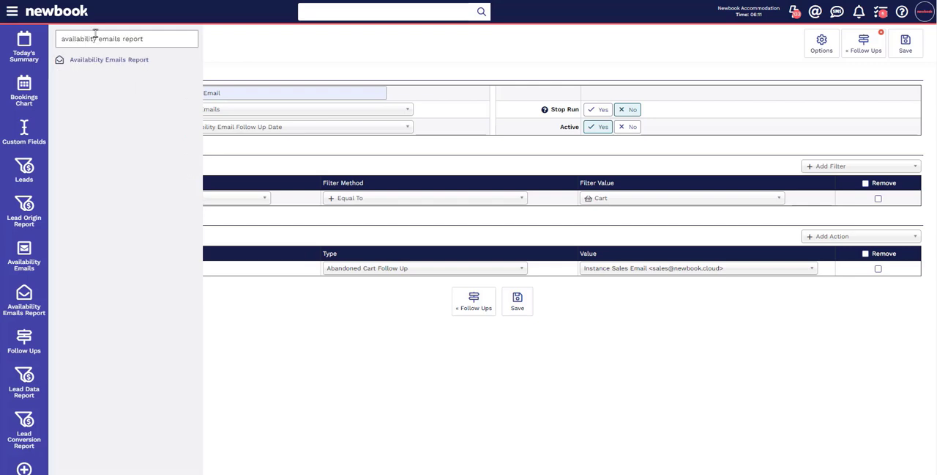
left_click(124, 64)
Step: Name the new follow up Out of office and set it for Inbound SMS
left_click(187, 94)
type("Out of office")
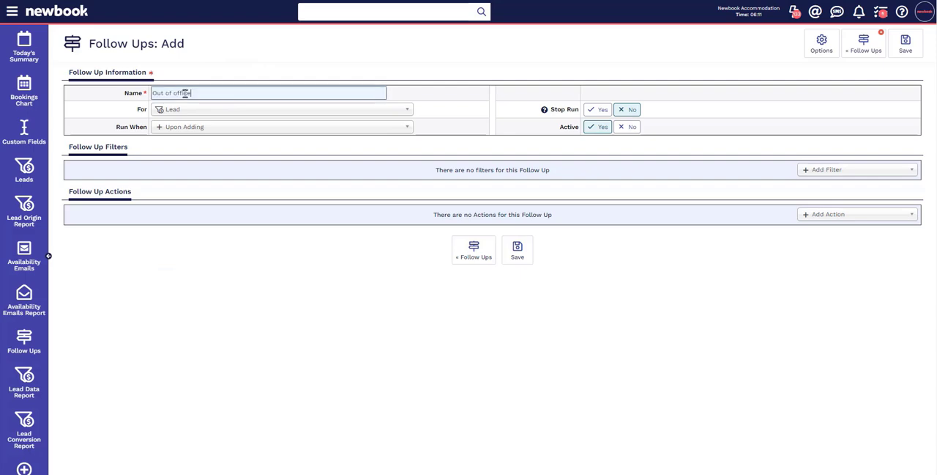
left_click(201, 109)
left_click(197, 217)
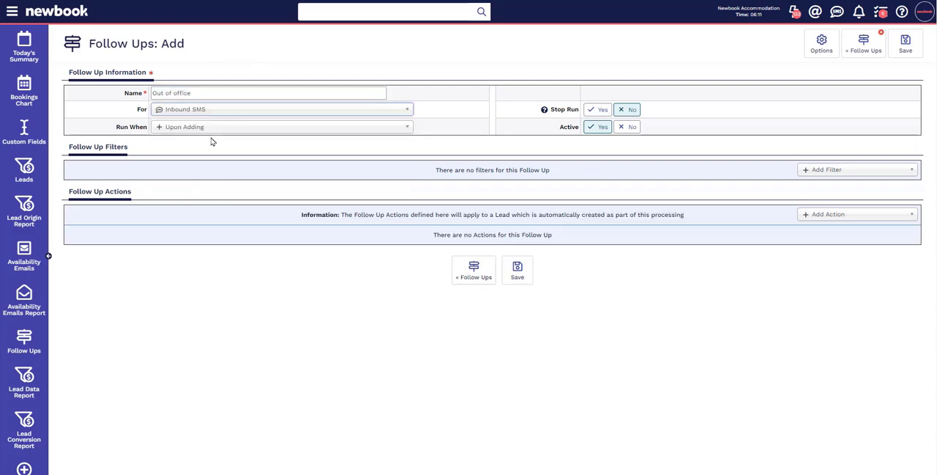
Step: Add a Time of Day filter with the method Greater Than and the value 18:00
left_click(847, 170)
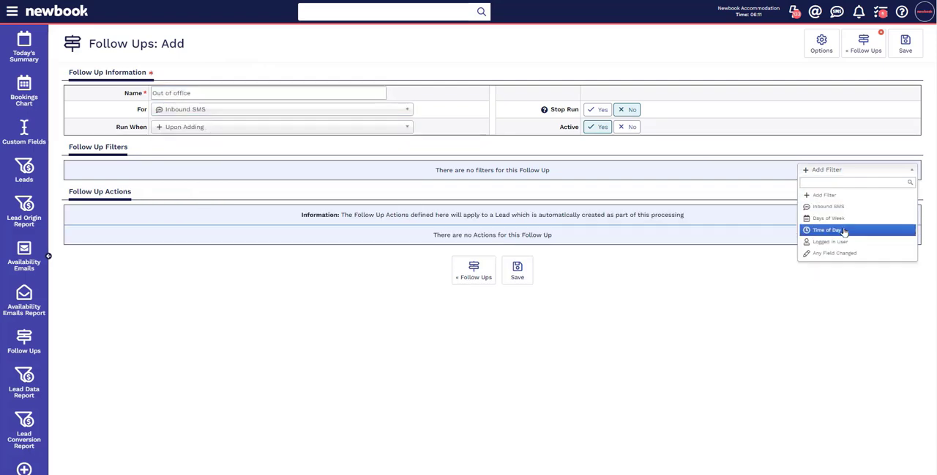
left_click(842, 230)
left_click(458, 199)
left_click(449, 236)
left_click(664, 198)
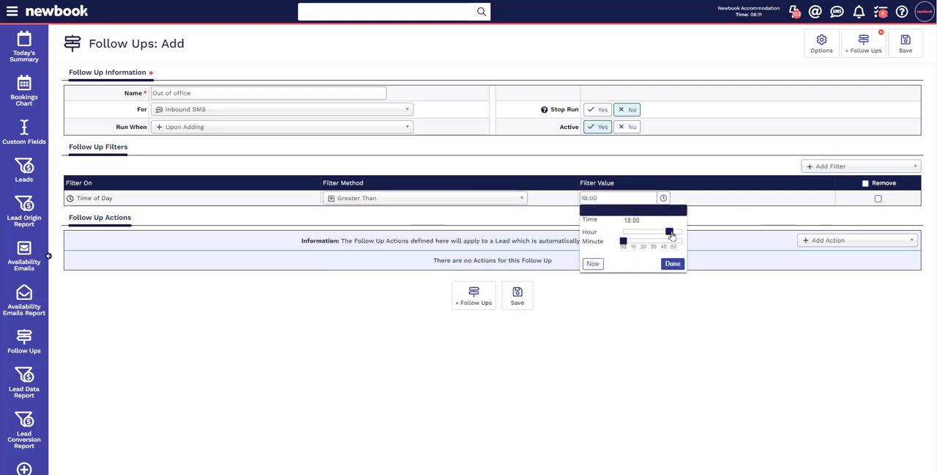
left_click(668, 265)
Step: Add an SMS Lead action using the Outside Office Hours Inbound SMS- Response template
left_click(834, 242)
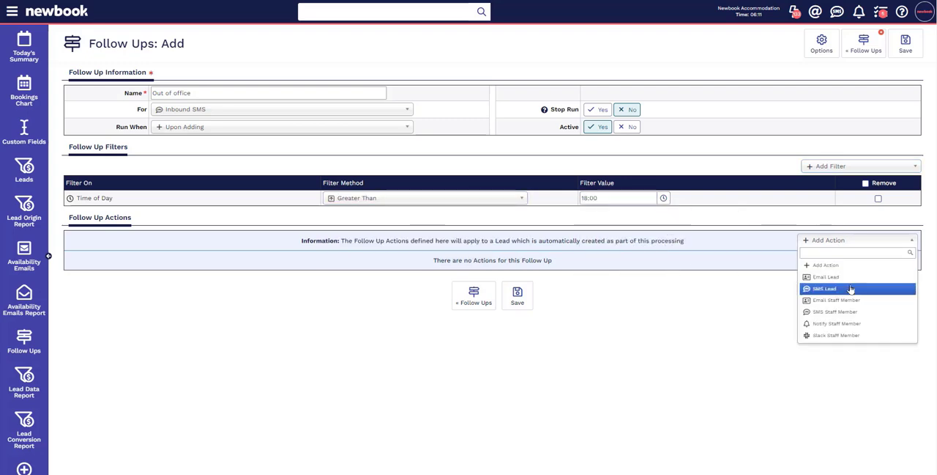
left_click(849, 290)
left_click(427, 289)
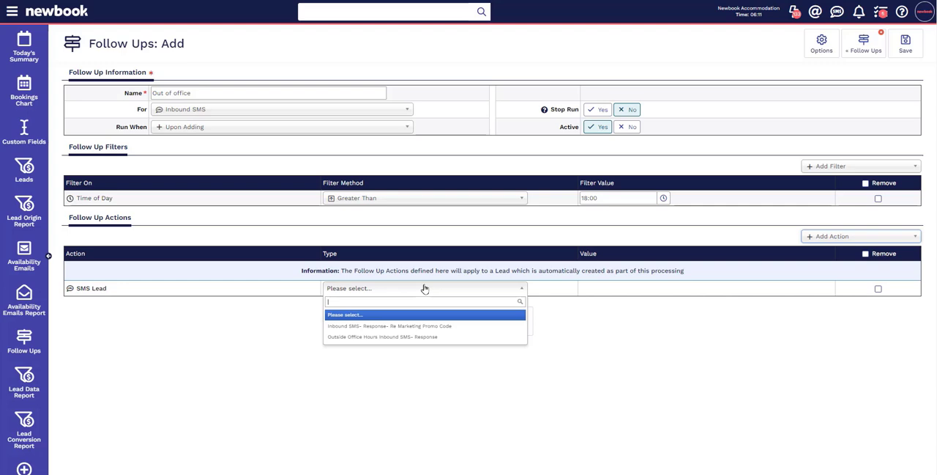
left_click(416, 338)
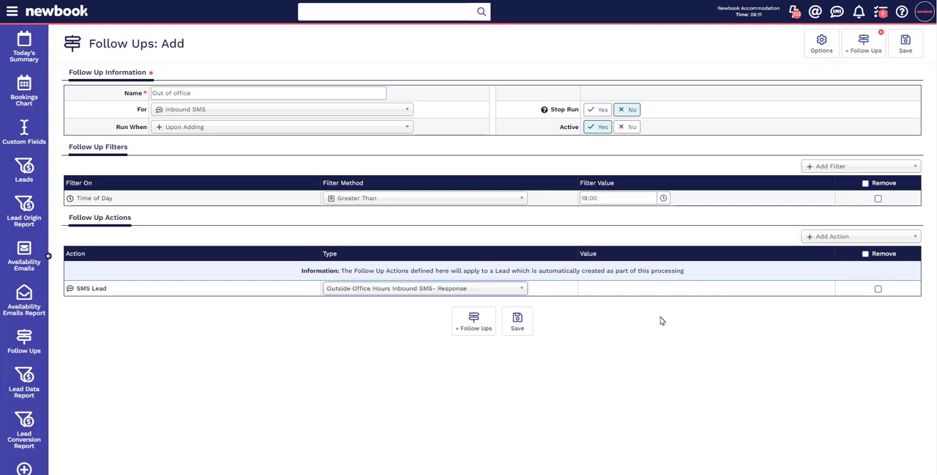
Step: Add an SMS Staff Member action using SMS forwarder to staff (internal) and choose the receiving staff member
left_click(851, 238)
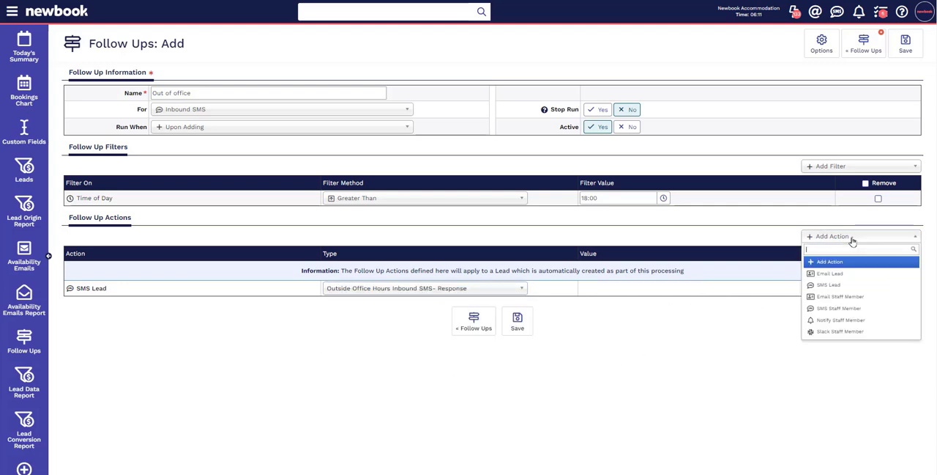
left_click(840, 307)
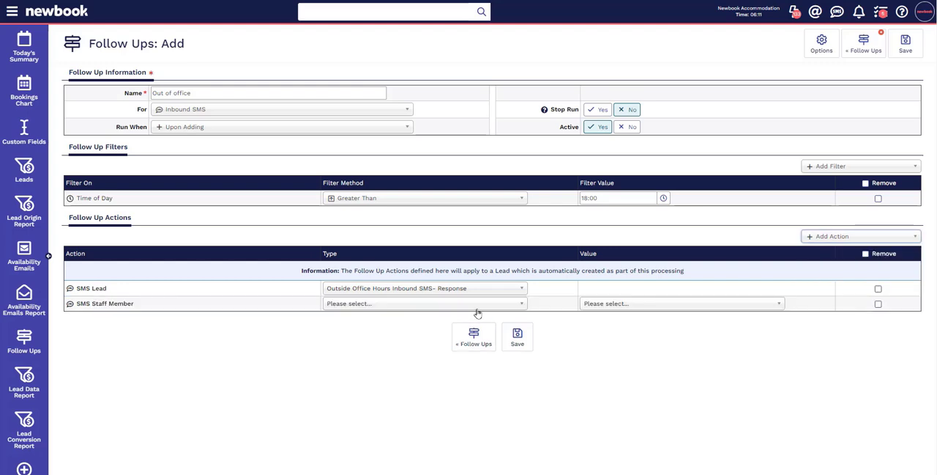
left_click(409, 306)
left_click(392, 342)
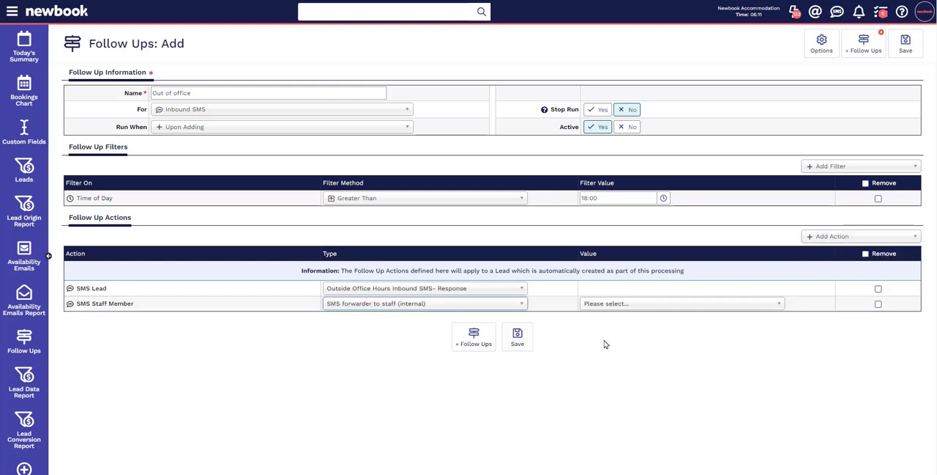
left_click(650, 308)
left_click(648, 407)
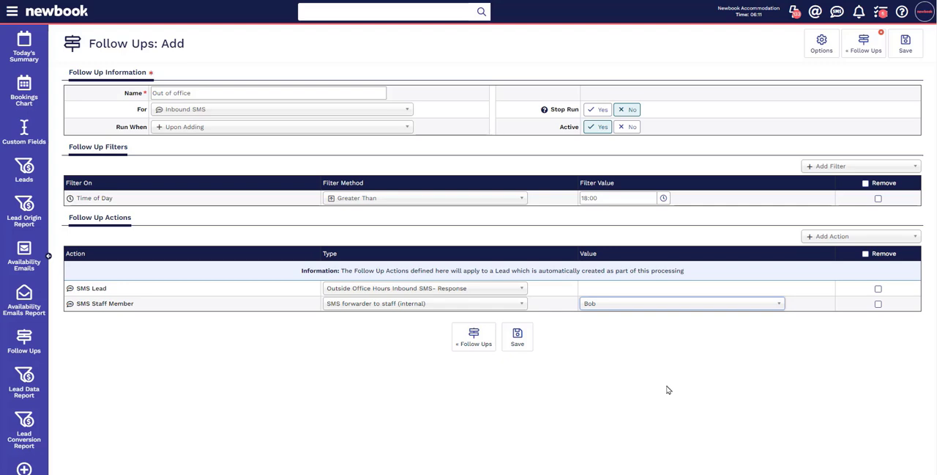
Step: Search the navigation for "lead" and open the first matching page
left_click(13, 16)
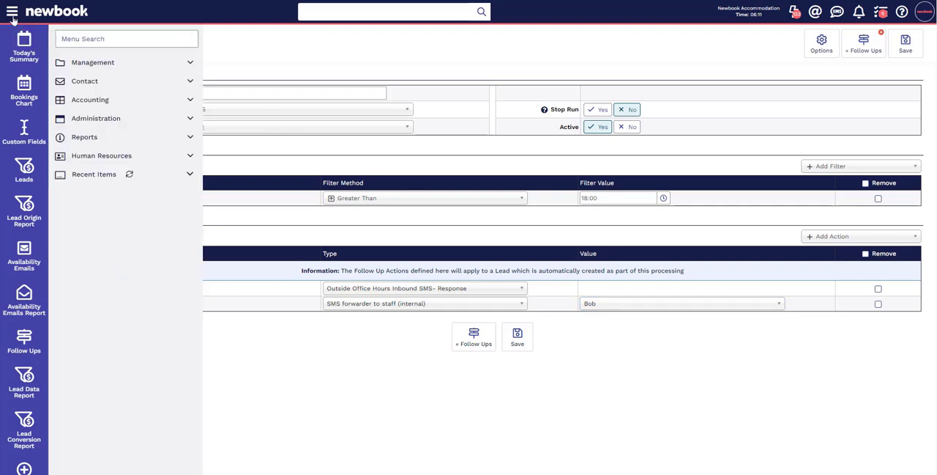
type("lead")
left_click(80, 63)
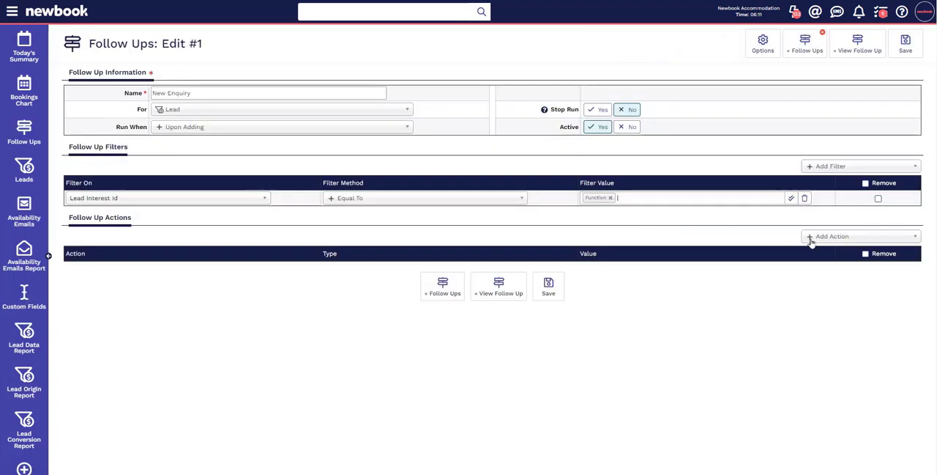
Step: Add an Email Lead action to the New Enquiry follow up using Thank You Leads and the Instance Sales Email address
left_click(811, 239)
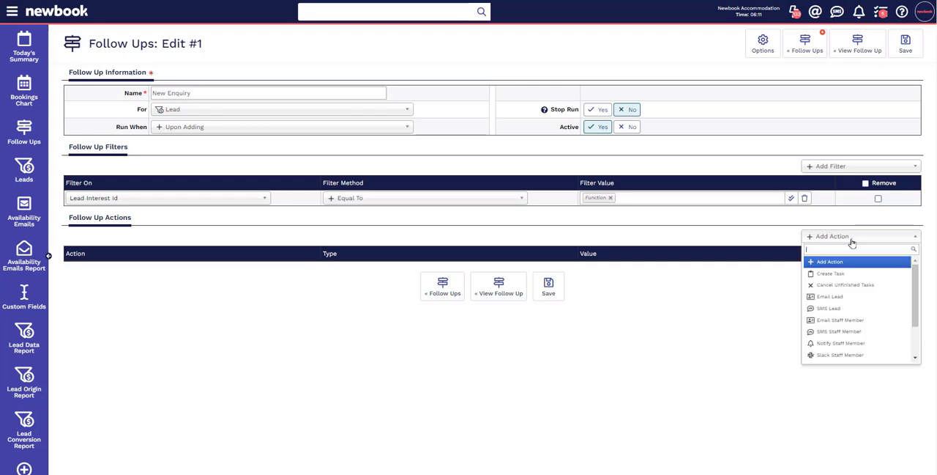
left_click(855, 298)
left_click(373, 269)
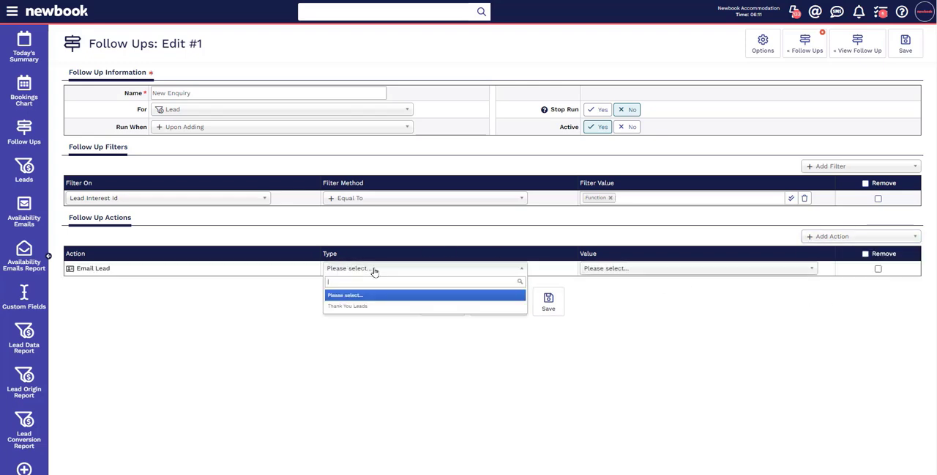
left_click(371, 308)
left_click(626, 269)
left_click(639, 305)
Step: Add an Email Staff Member action to the New Enquiry follow up and open its type choices
left_click(834, 237)
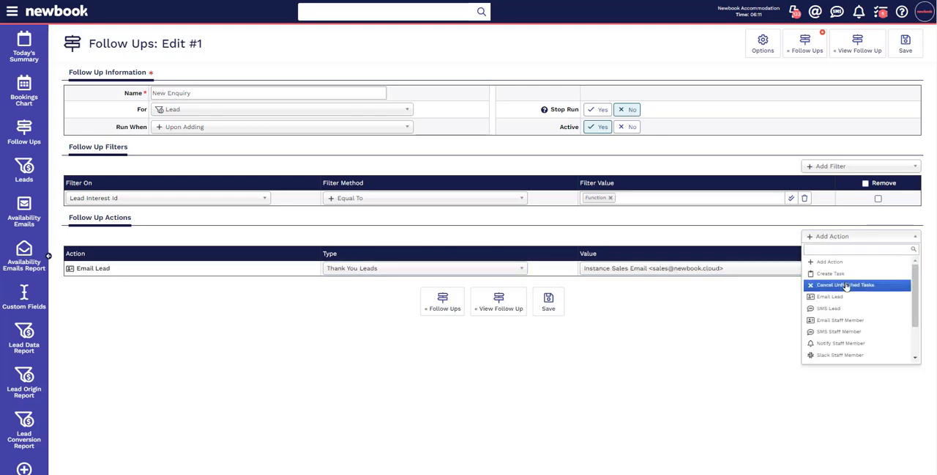
left_click(858, 322)
left_click(359, 286)
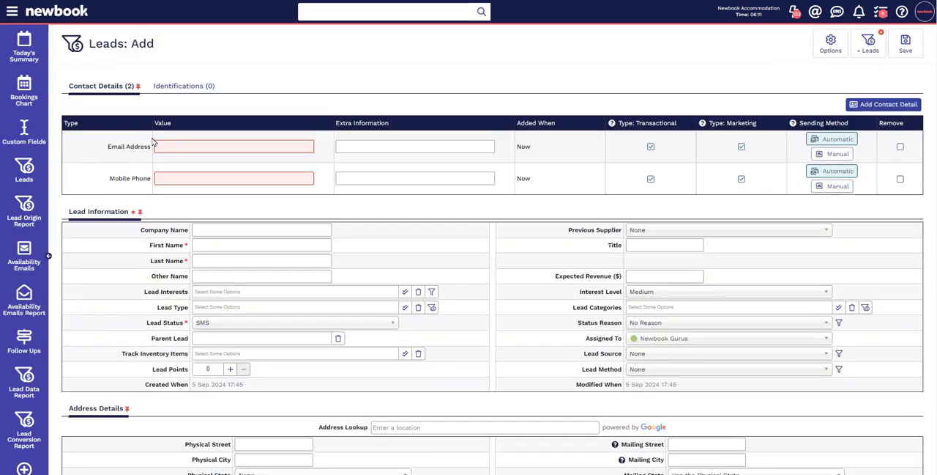
Step: Enter the new lead's email address, mobile phone number, first name and last name
left_click(159, 146)
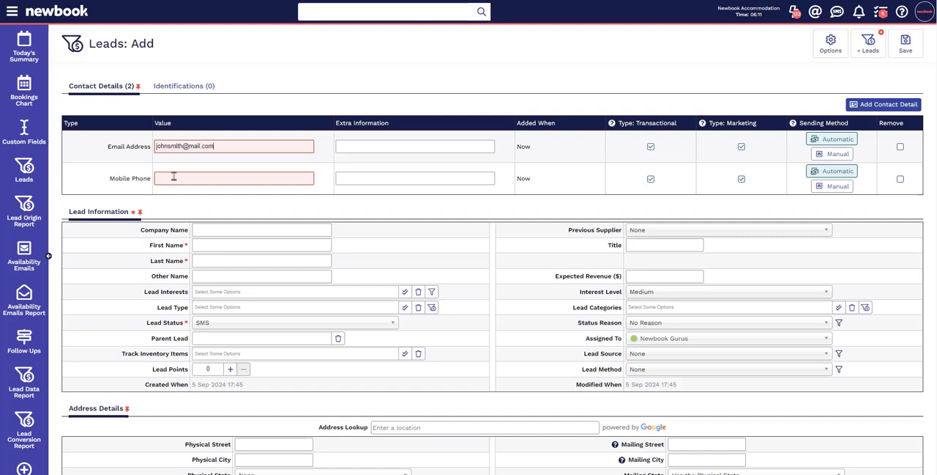
left_click(175, 178)
type("0412345678")
left_click(200, 243)
type("John")
key("Tab")
type("Smith")
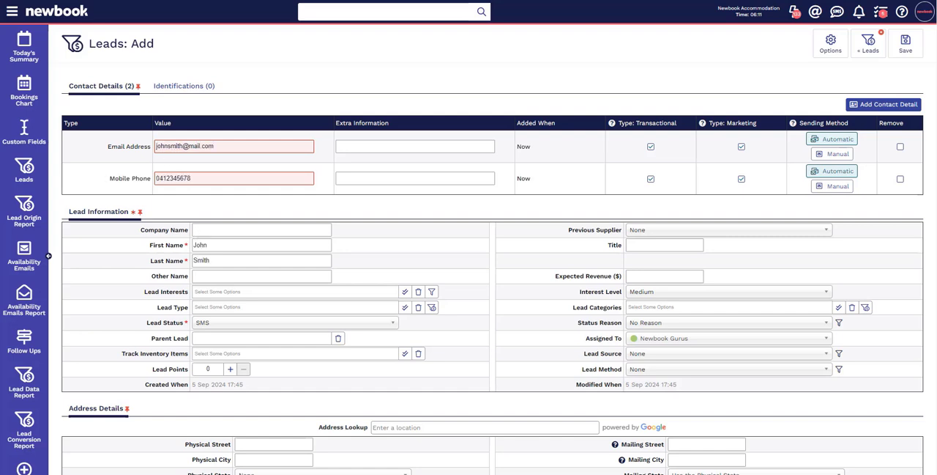
Step: Choose Weddings, Function and Birthdays as lead interests, with lead type Event Planner and lead status Potential
left_click(293, 291)
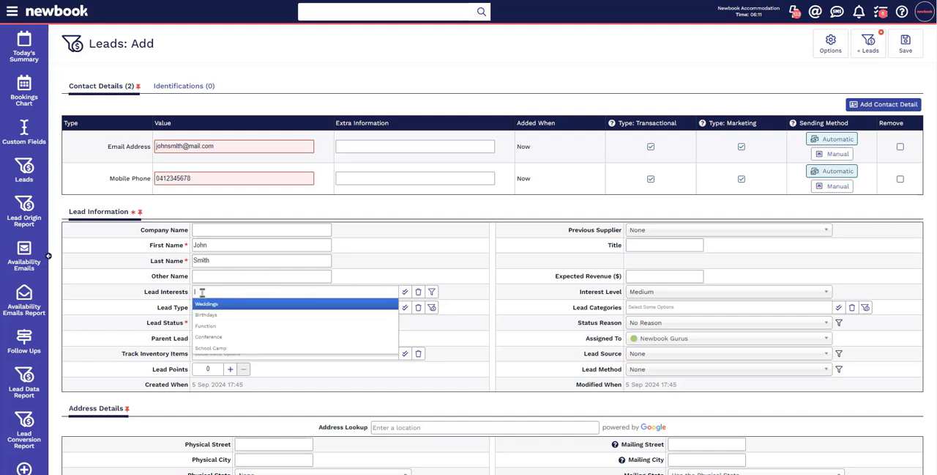
left_click(227, 306)
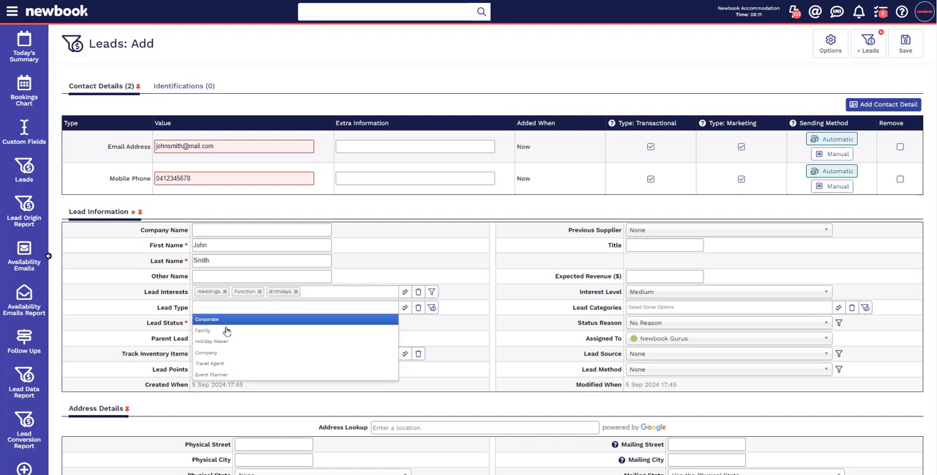
left_click(211, 374)
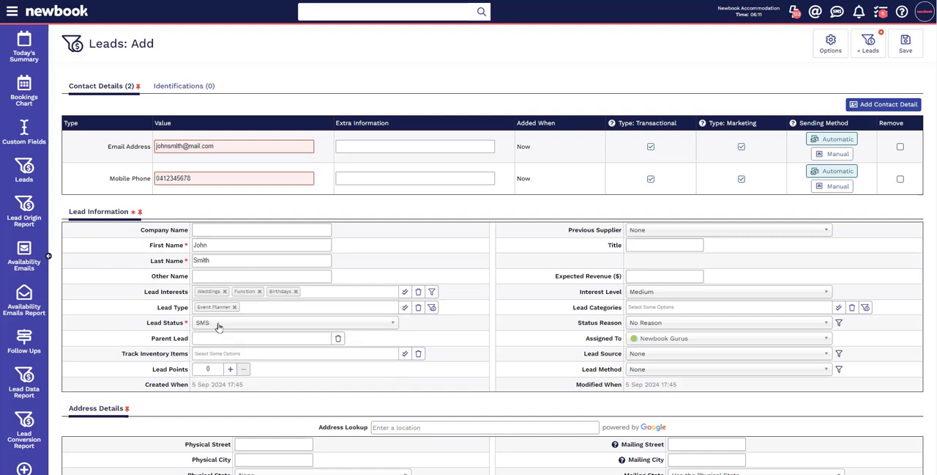
left_click(220, 324)
left_click(218, 351)
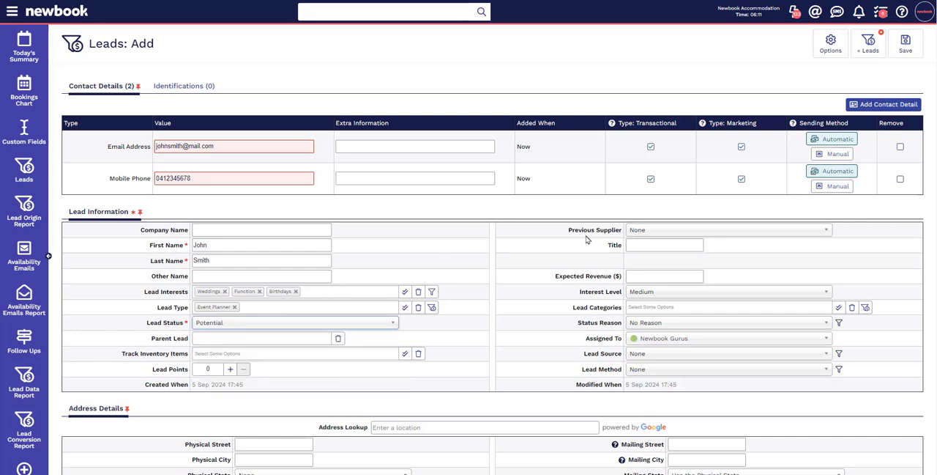
Step: Set expected revenue to 1000, interest level to High, and the lead categories to Accommodation, Catered Food & Beverage, Entertainment and Parking
left_click(650, 275)
type("1000")
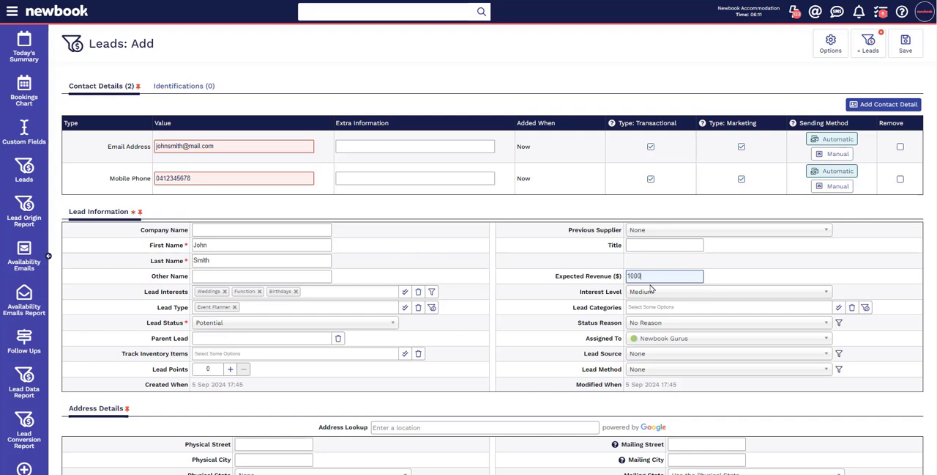
left_click(653, 291)
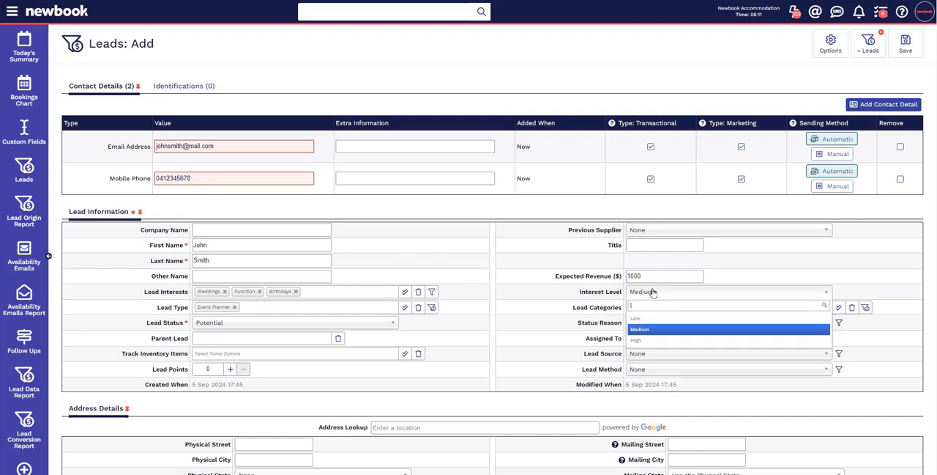
left_click(651, 340)
left_click(653, 311)
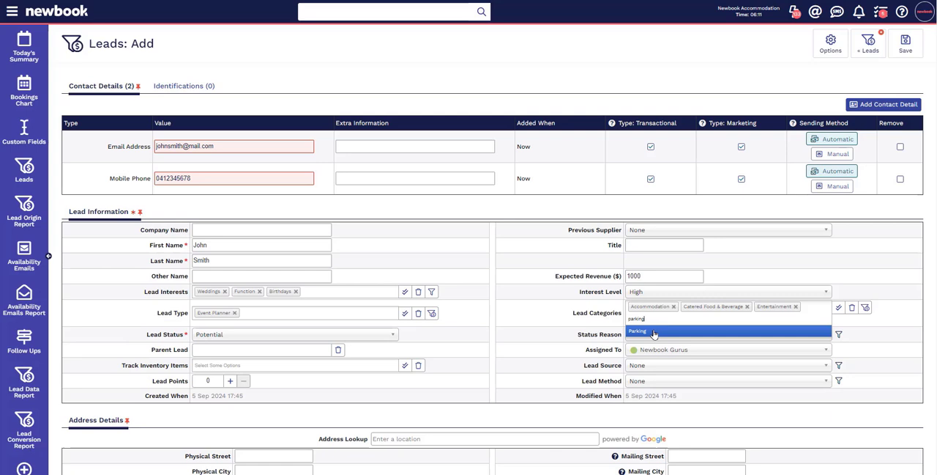
left_click(654, 331)
Step: Set the lead's status reason to Very Interested, lead source to NewBook Online and lead method to Website
left_click(649, 334)
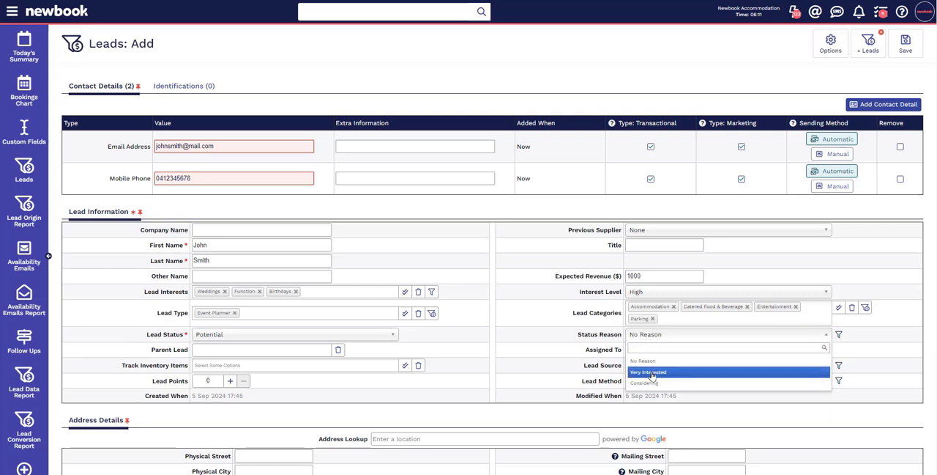
left_click(644, 372)
left_click(644, 372)
left_click(648, 390)
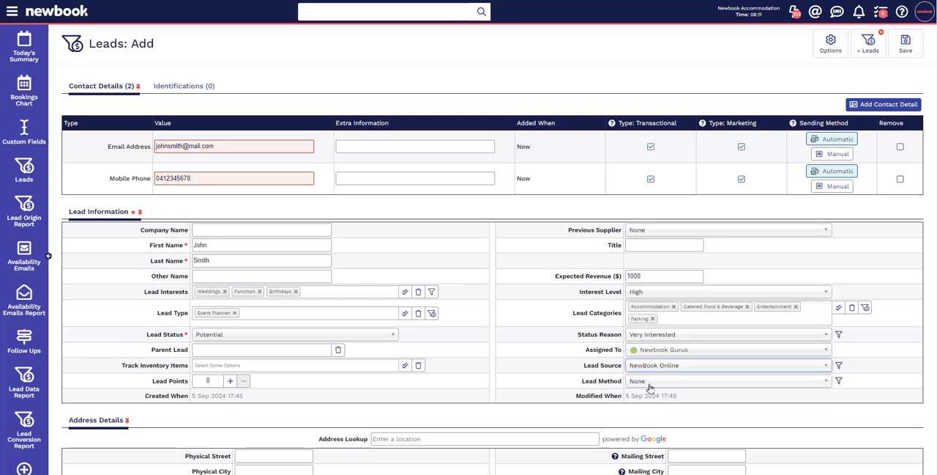
left_click(650, 381)
left_click(654, 409)
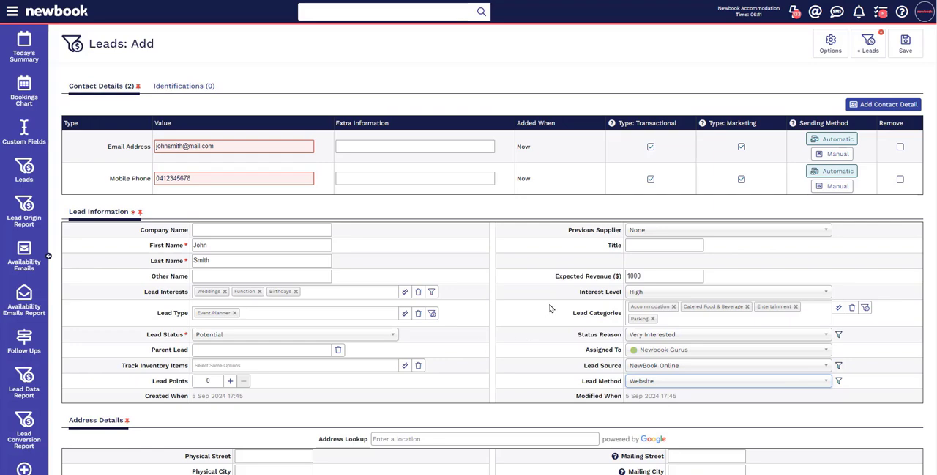
Step: Save the new lead after viewing its Lead Information and Meeting Date fields, and open Send Contact on its record
scroll(551, 306, "down", 4)
left_click(157, 262)
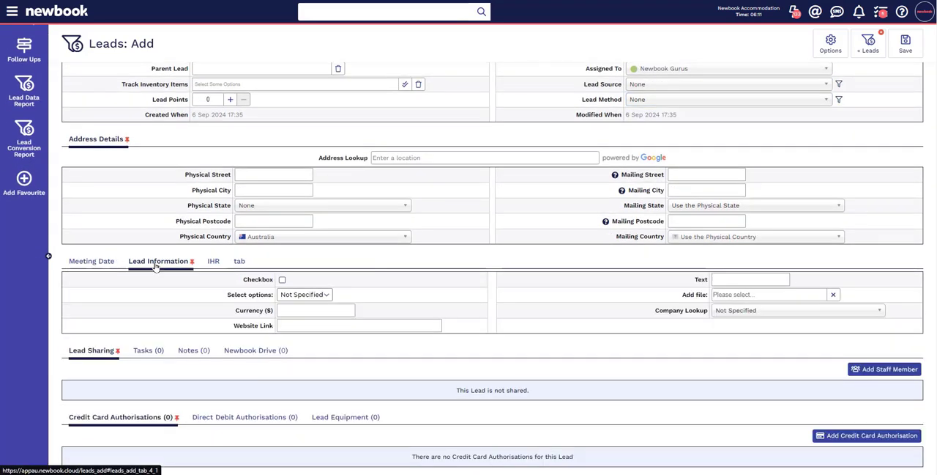
left_click(97, 262)
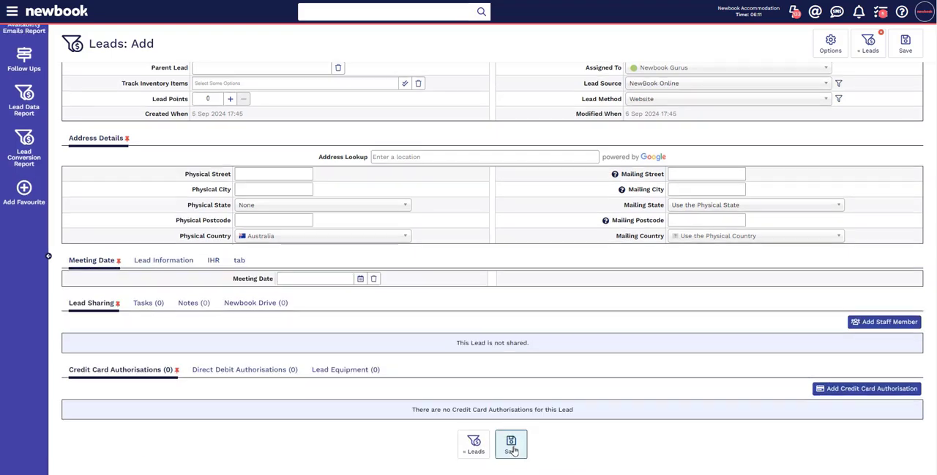
left_click(512, 444)
scroll(444, 190, "down", 10)
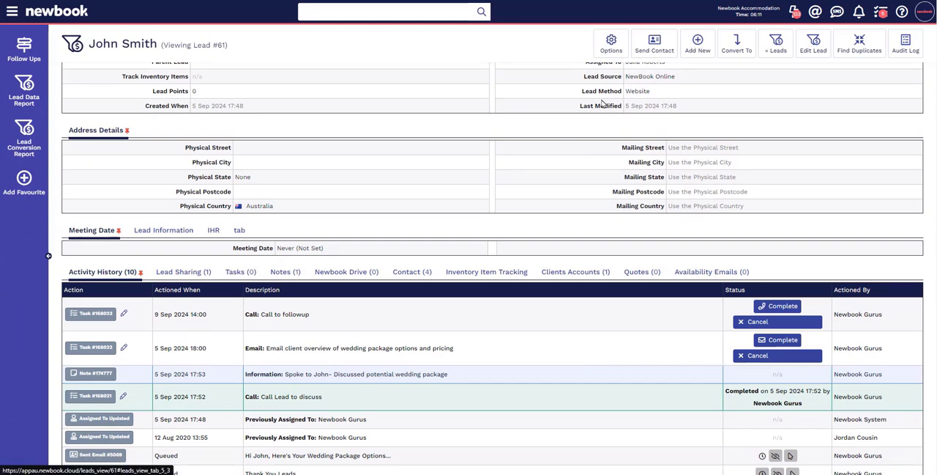
left_click(648, 57)
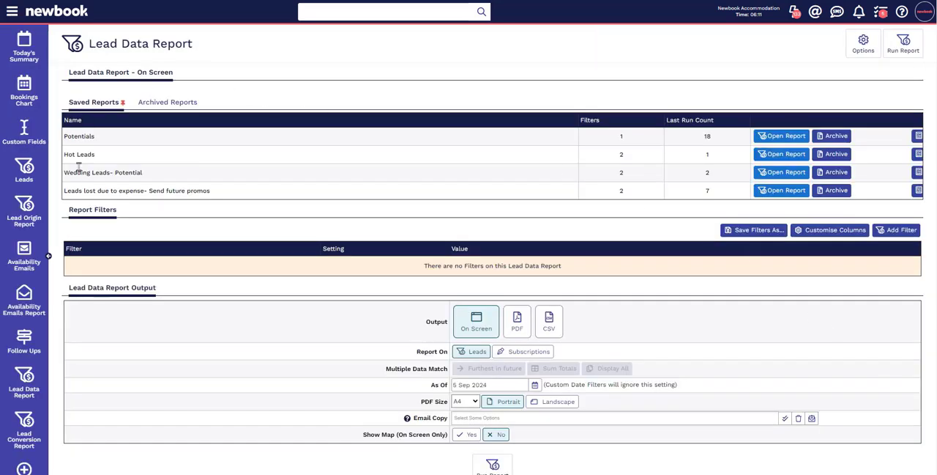
Step: Find and run the Lead Origin Report, and look closely at the Queensland coast on its map
left_click(6, 16)
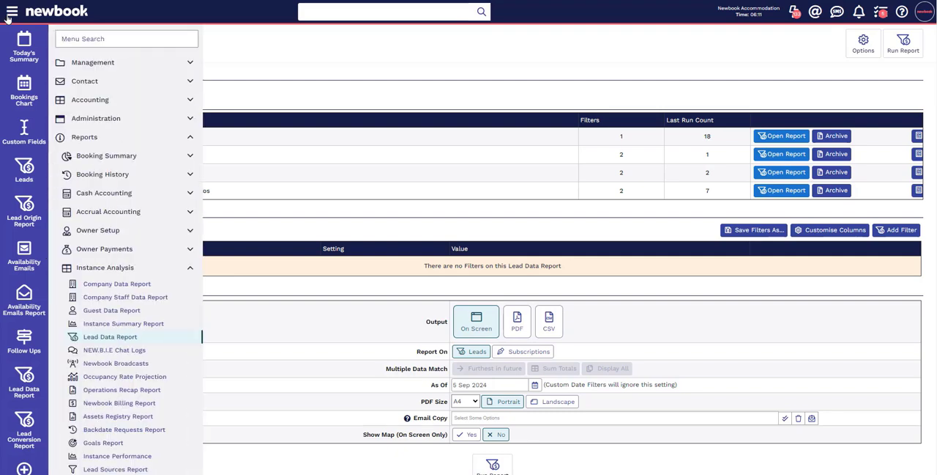
type("origin")
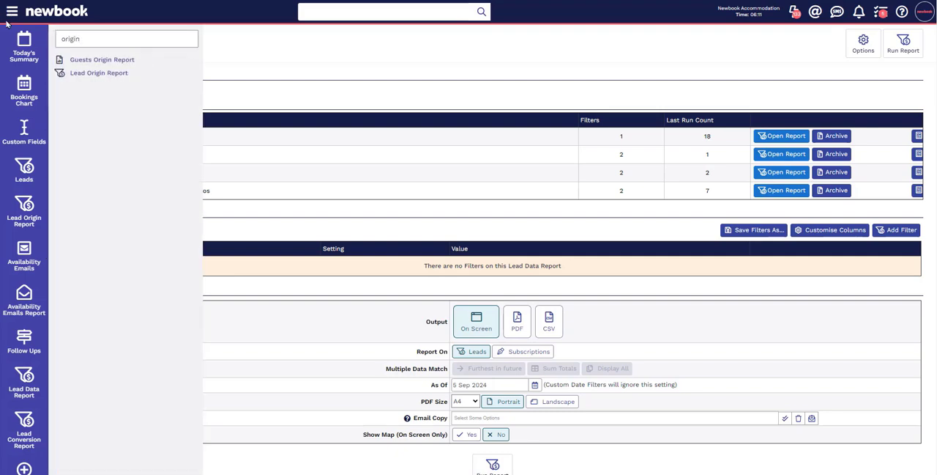
left_click(103, 73)
left_click(492, 230)
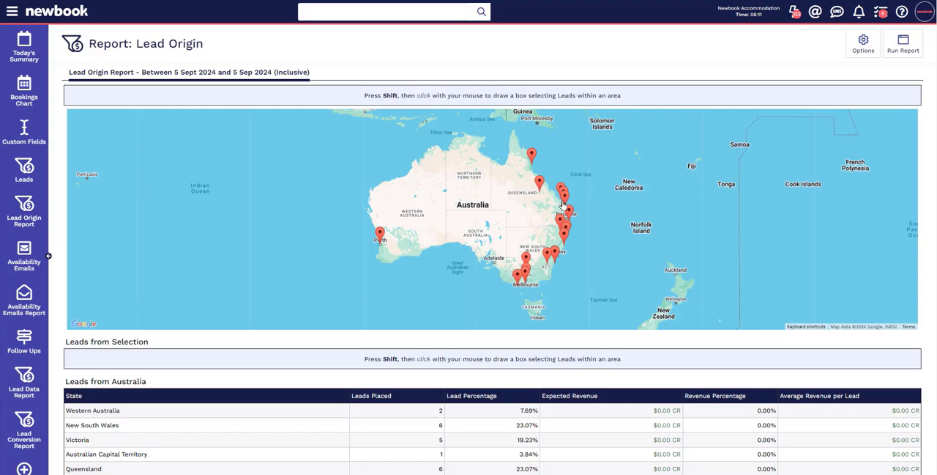
scroll(563, 204, "up", 5)
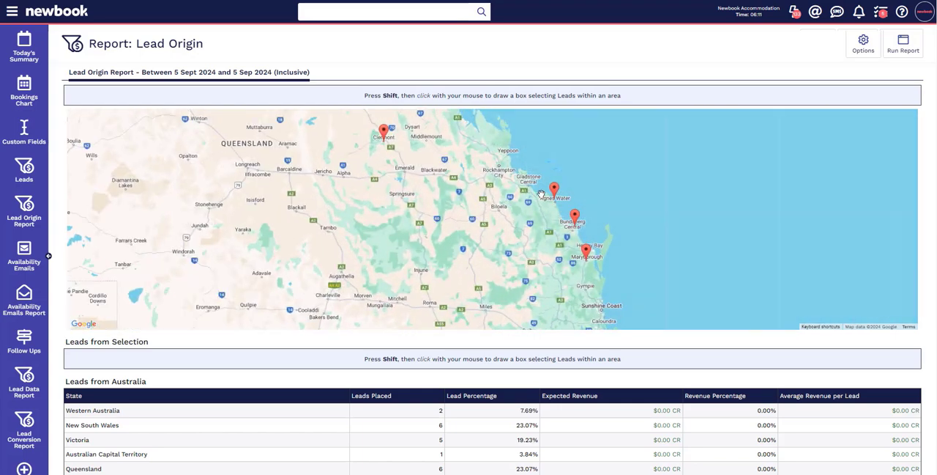
Step: Search the navigation for "lead conv", open the Lead Conversion Report and run it
left_click(11, 13)
type("lead conv")
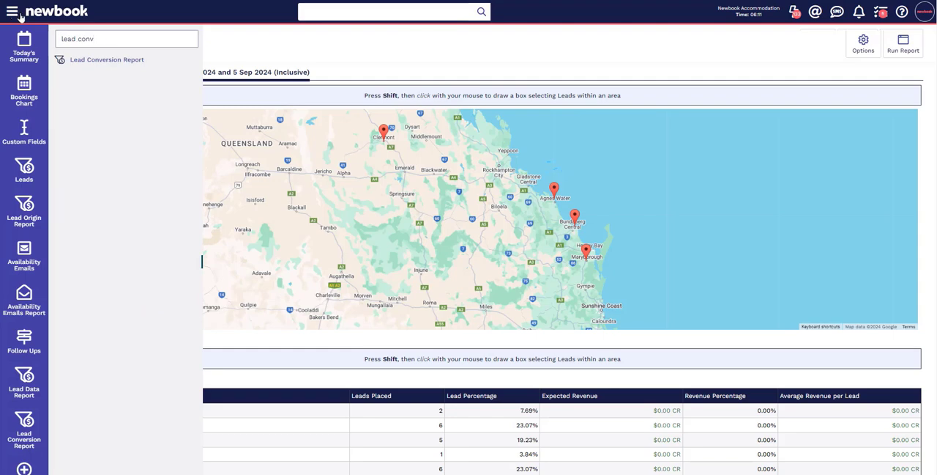
left_click(125, 60)
left_click(492, 220)
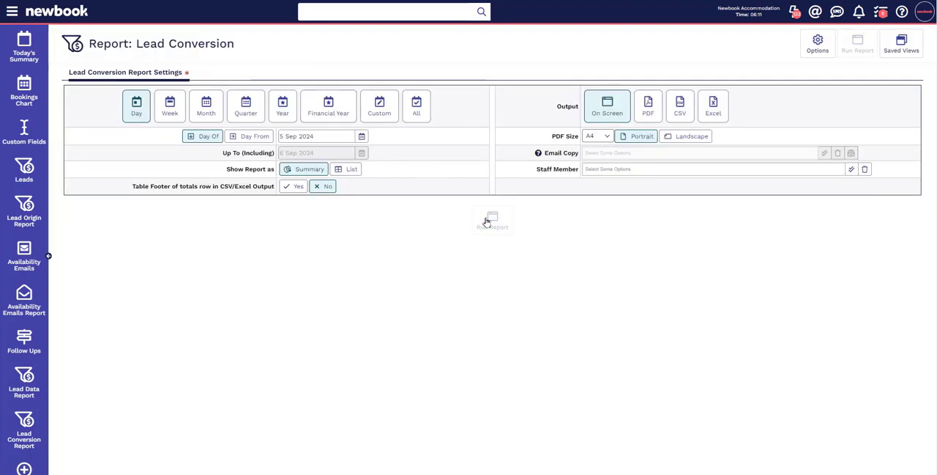
Step: From the home dashboard, search the Knowledge Base for "lead" and open the ADD - Lead article
left_click(67, 14)
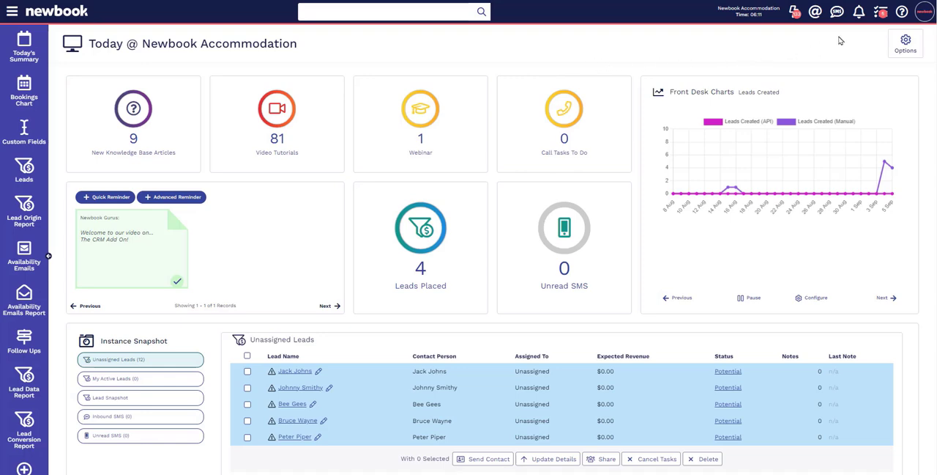
left_click(902, 12)
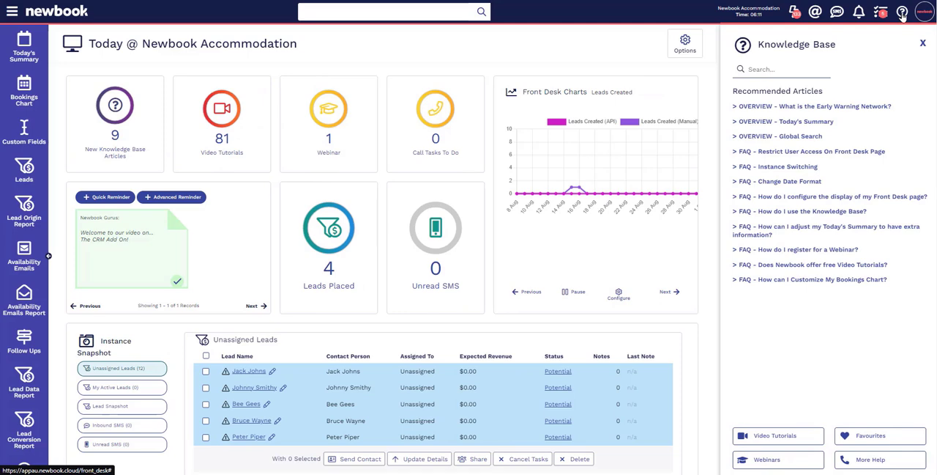
left_click(813, 72)
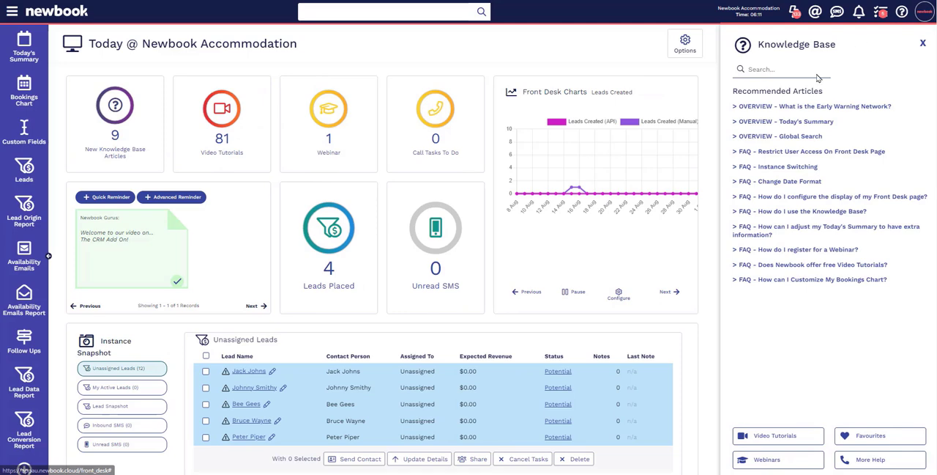
type("lead")
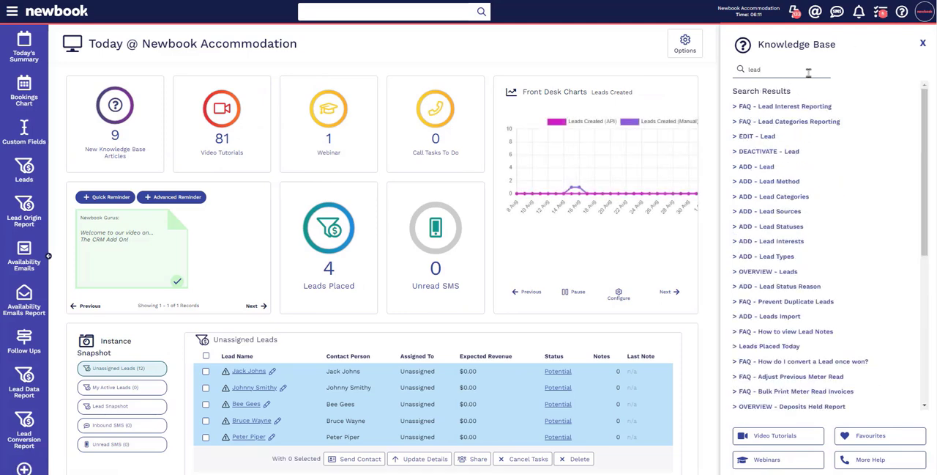
left_click(768, 169)
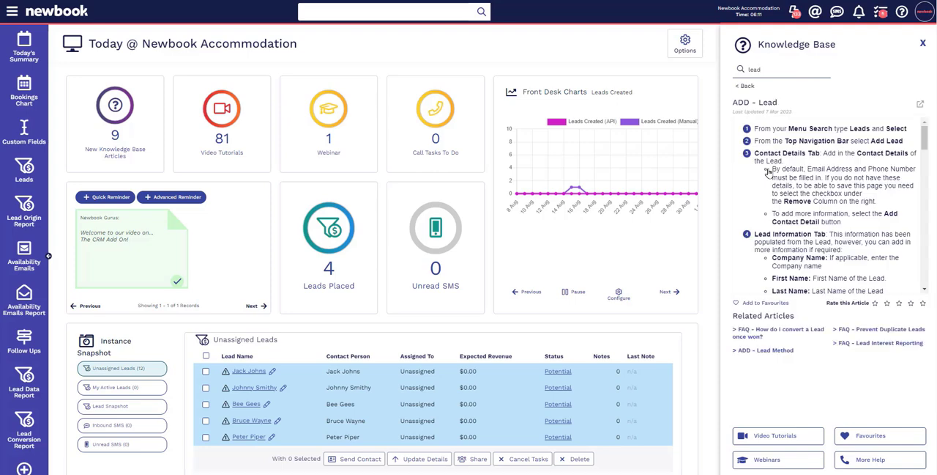